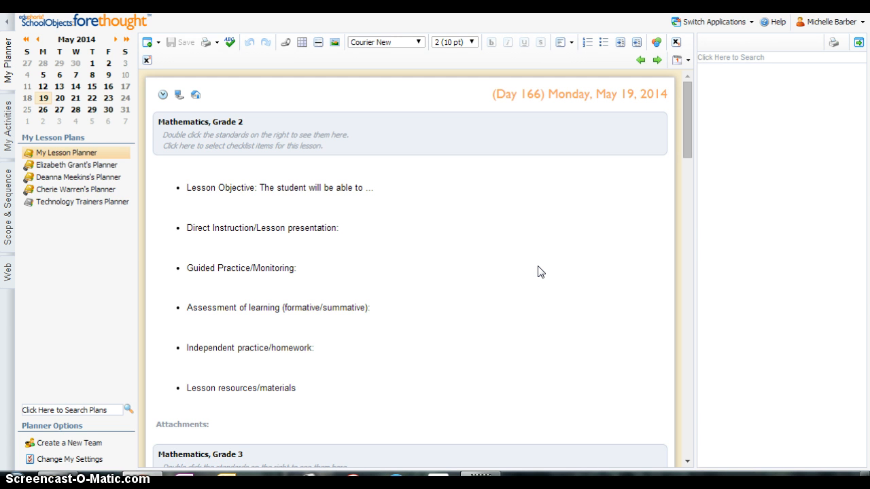
Switch to the week's plans view and start the Copy Wizard
left_click(689, 62)
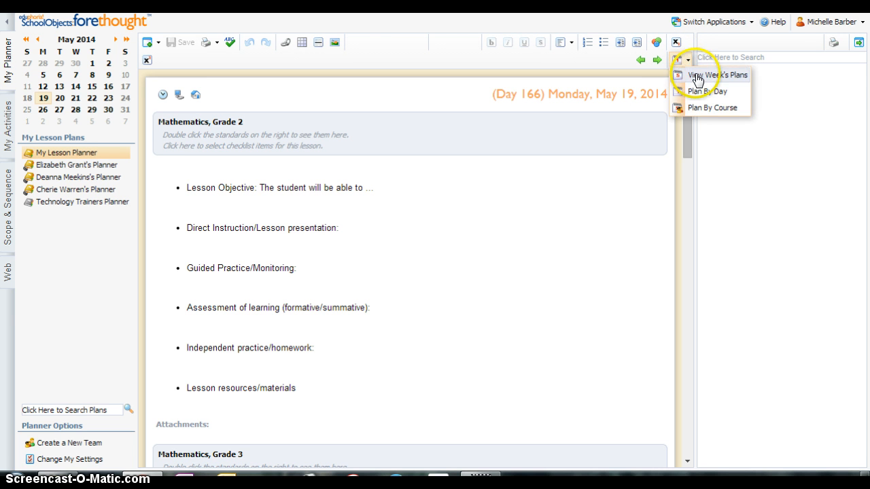
left_click(697, 79)
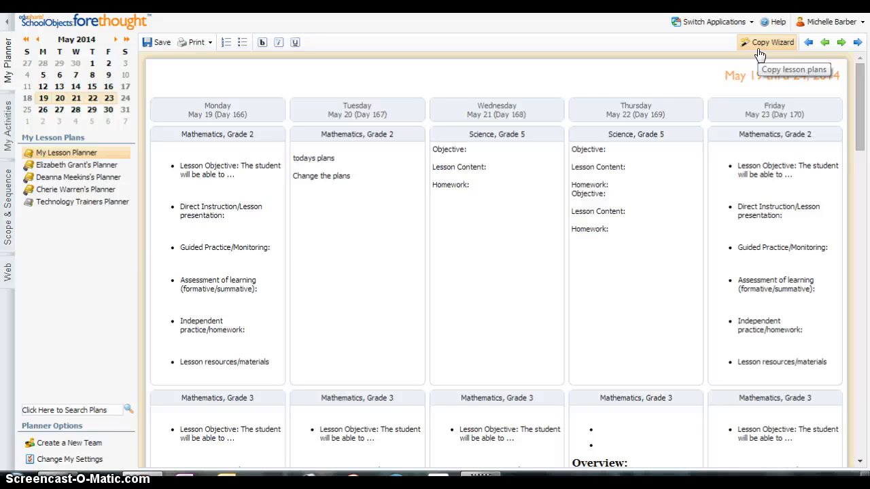
left_click(759, 45)
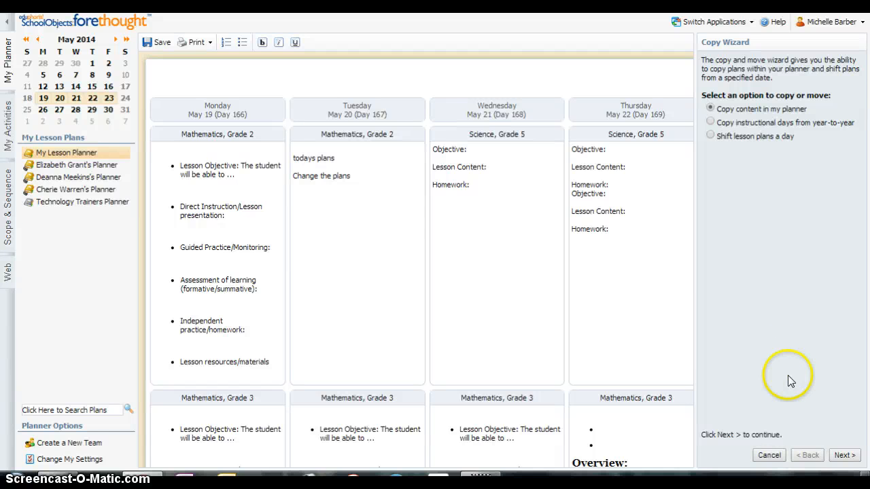
Choose to copy a single day within the planner, with Monday, May 19, 2014 as the source day
left_click(844, 455)
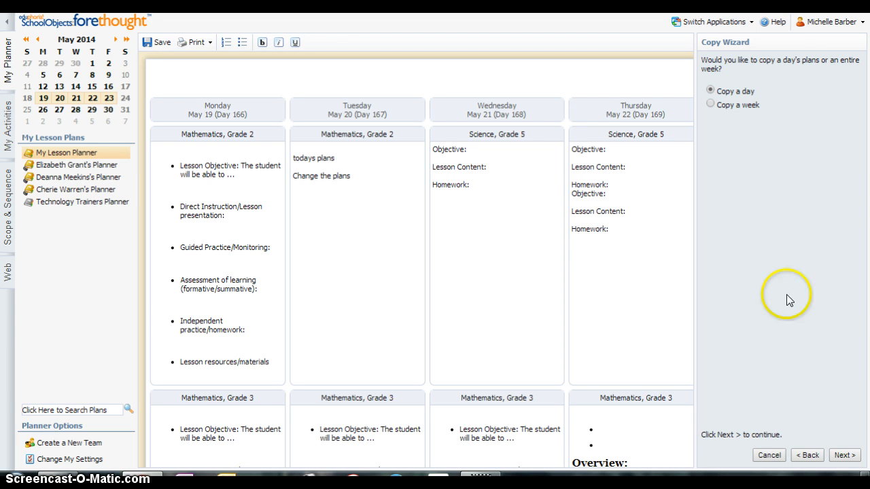
left_click(843, 456)
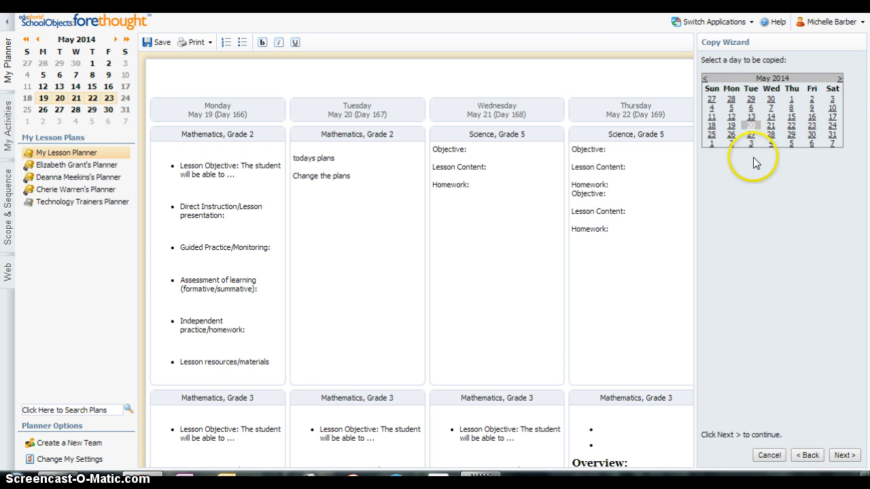
left_click(732, 126)
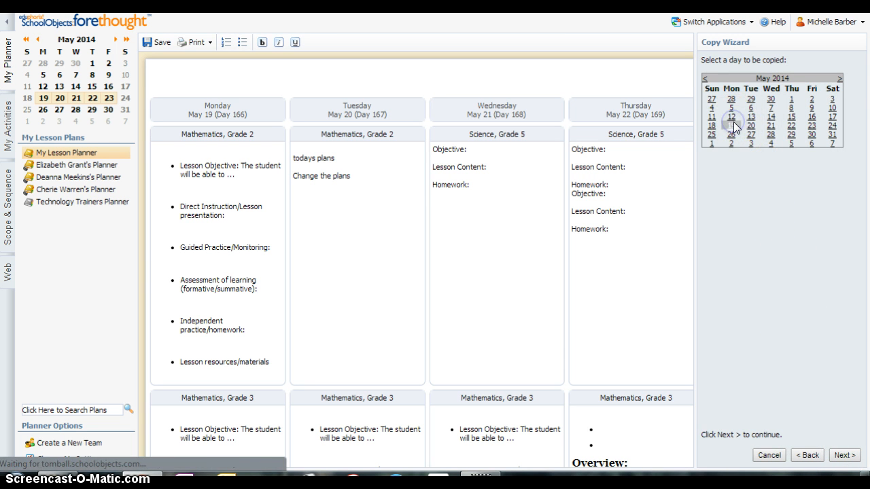
left_click(843, 455)
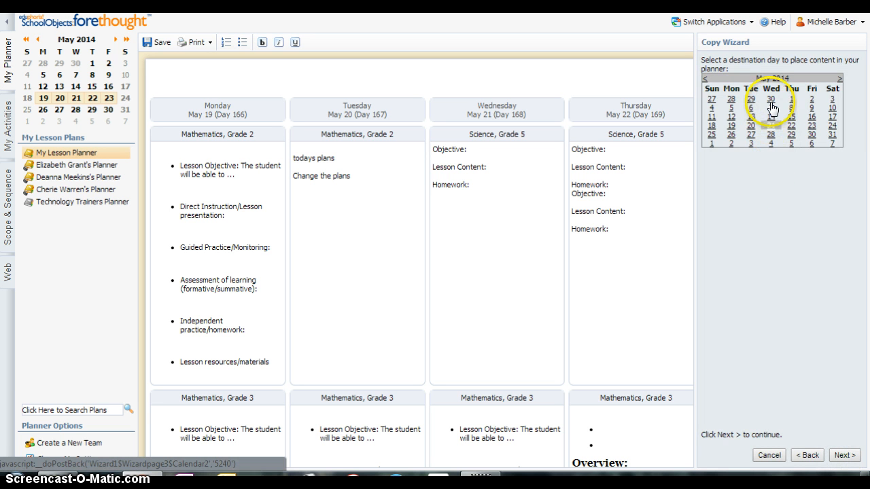
Set Saturday, May 31, 2014 as the destination day and finish the copy
left_click(832, 135)
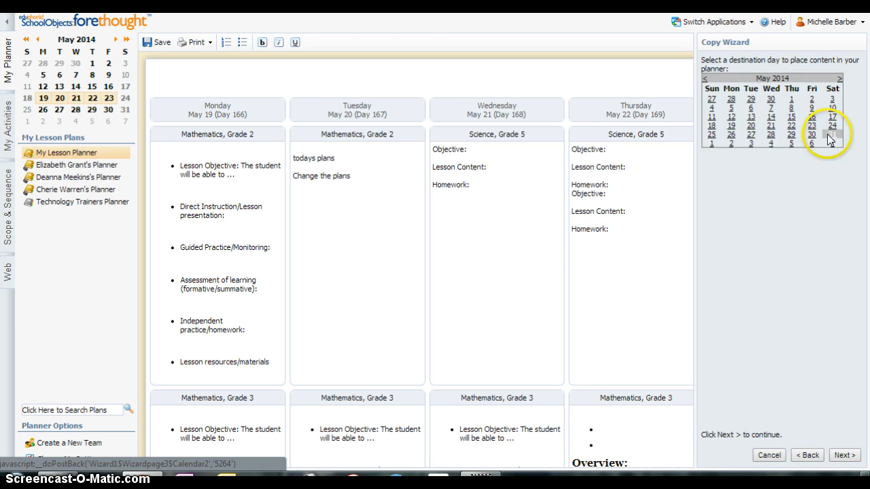
left_click(844, 456)
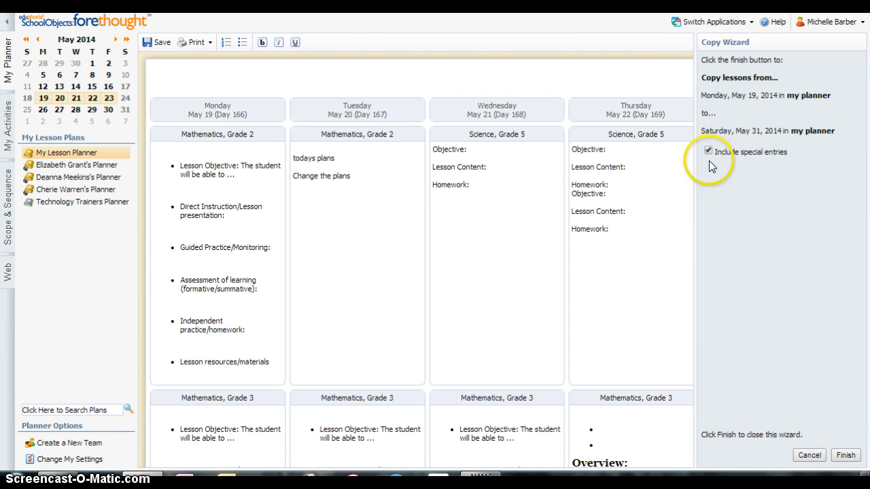
left_click(845, 455)
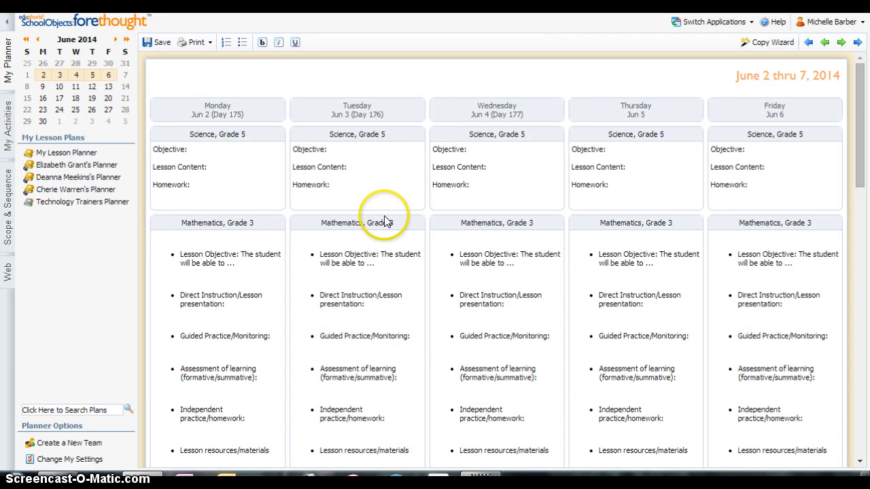
Navigate through the calendar to the day plans for Saturday, May 31, 2014
left_click(125, 64)
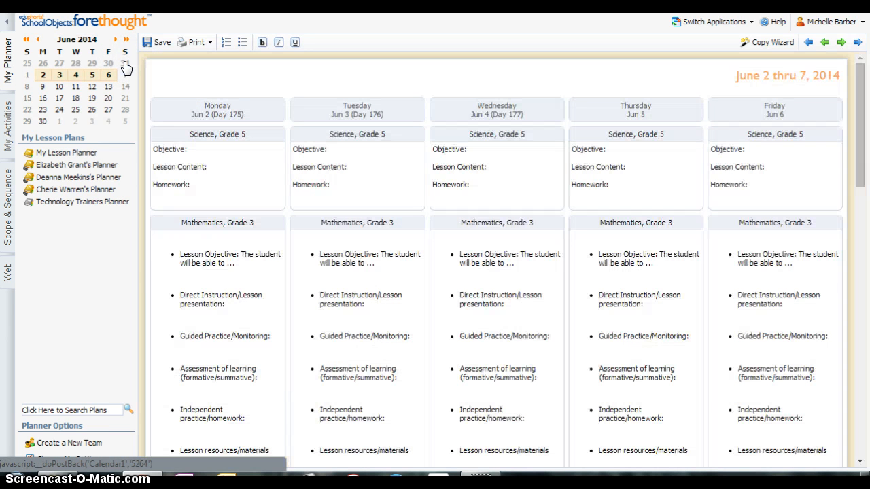
left_click(125, 65)
left_click(43, 63)
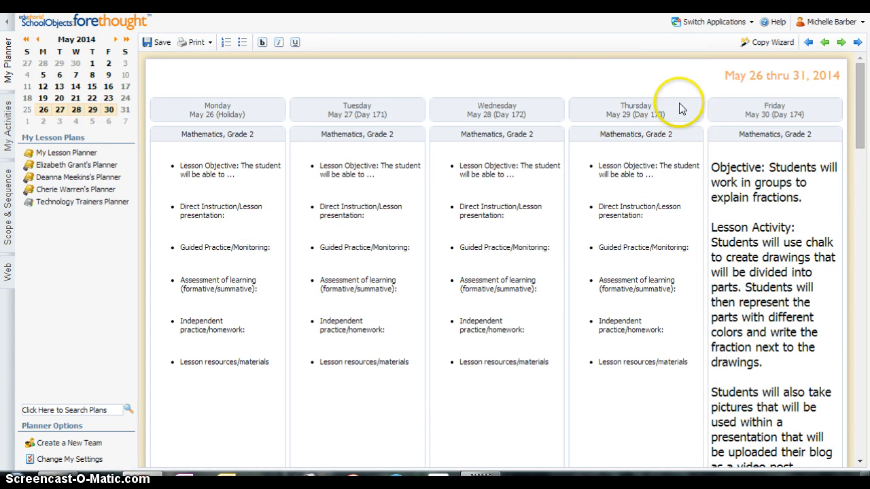
double_click(726, 111)
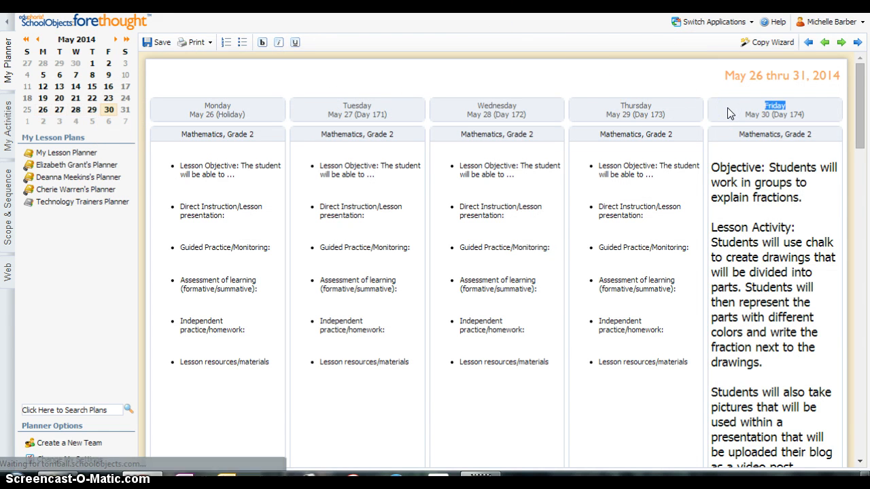
left_click(125, 110)
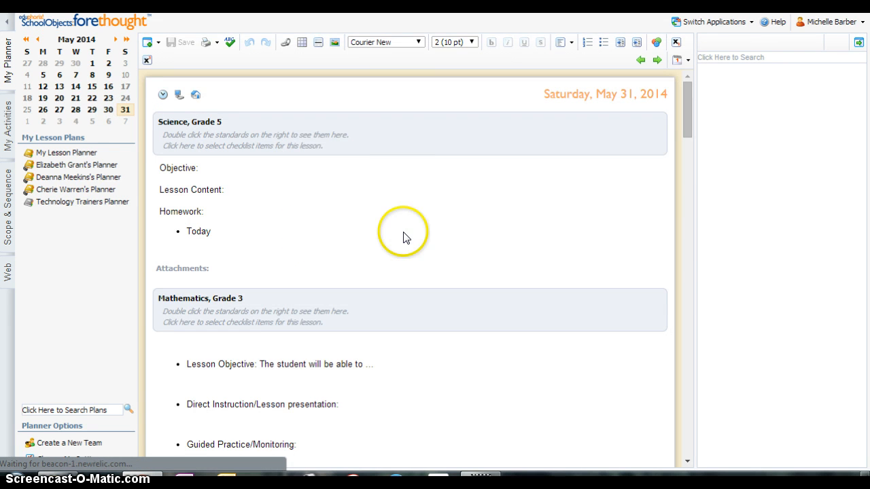
Scroll through the May 31 lesson plans to review the copied lessons
scroll(404, 237, "down", 4)
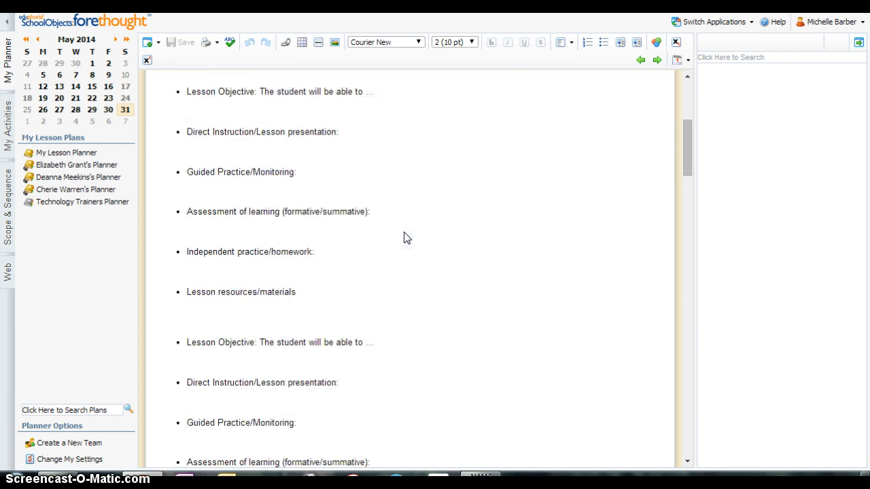
scroll(404, 237, "down", 7)
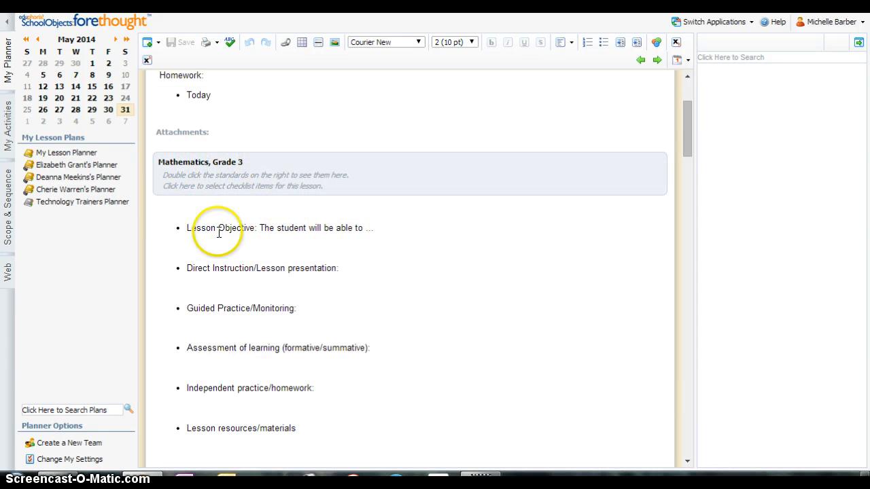
scroll(421, 280, "down", 2)
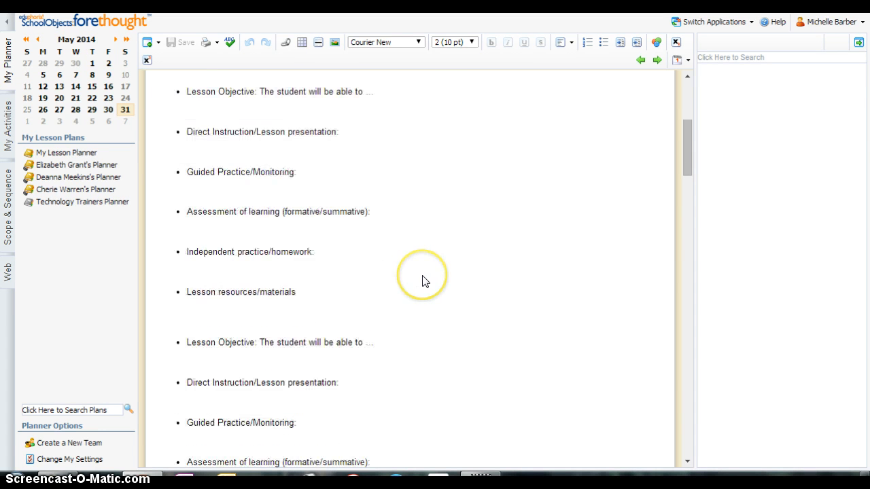
scroll(421, 281, "down", 2)
scroll(424, 280, "down", 3)
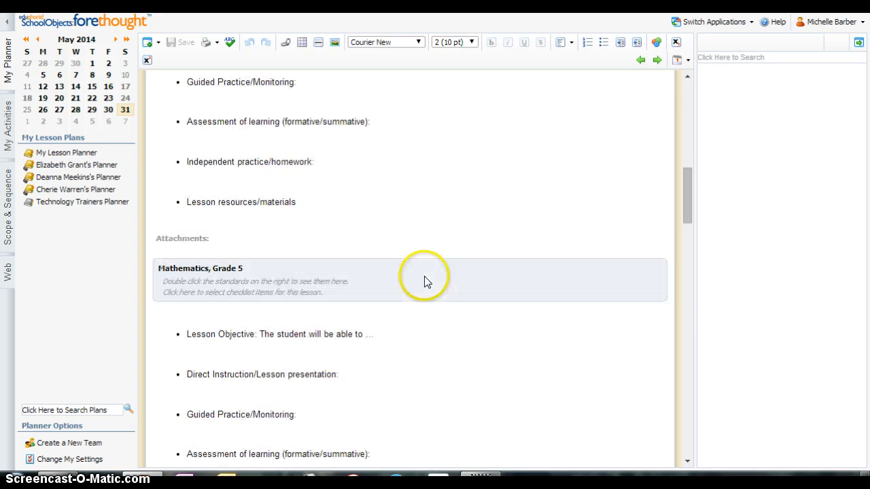
scroll(424, 281, "down", 8)
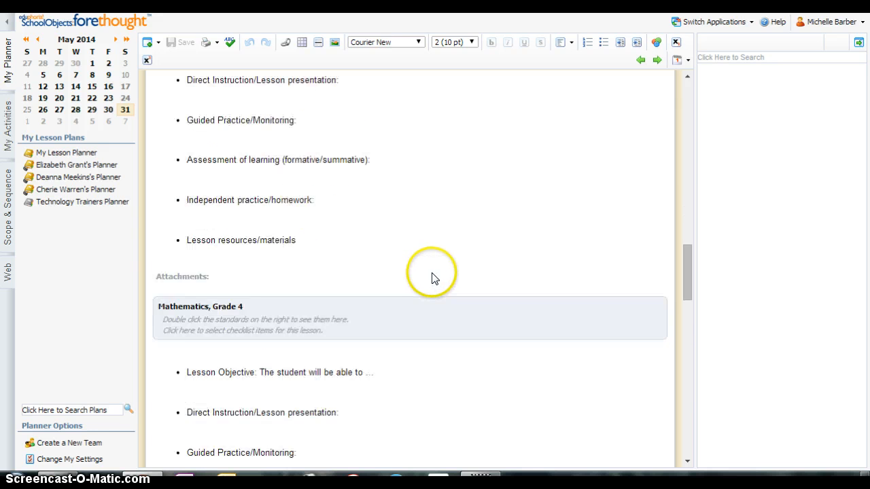
scroll(434, 278, "down", 10)
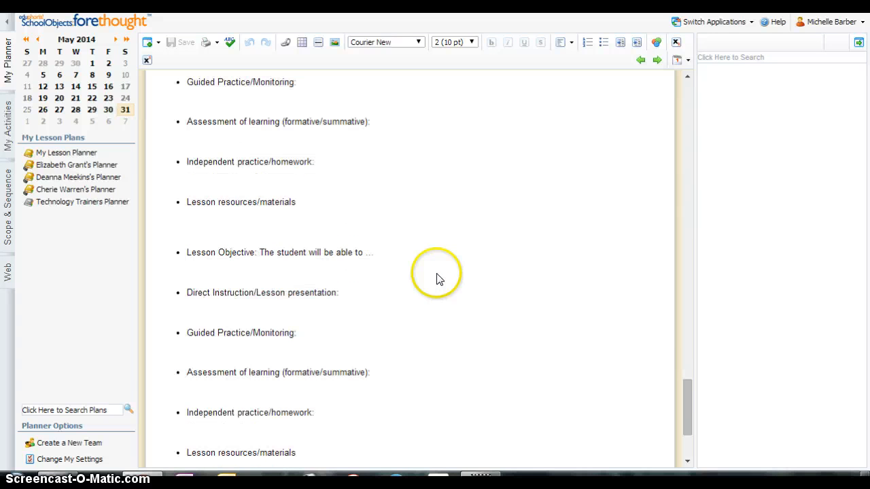
scroll(438, 279, "down", 5)
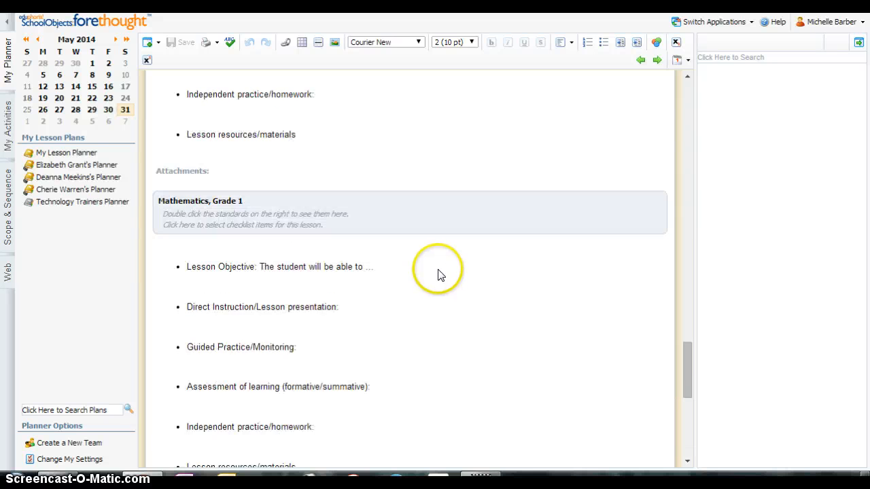
scroll(439, 275, "up", 13)
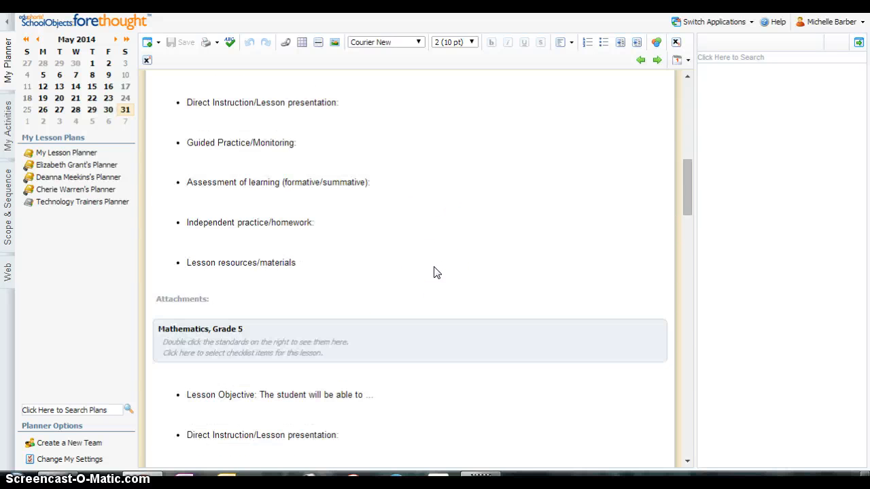
scroll(435, 268, "up", 6)
left_click(431, 262)
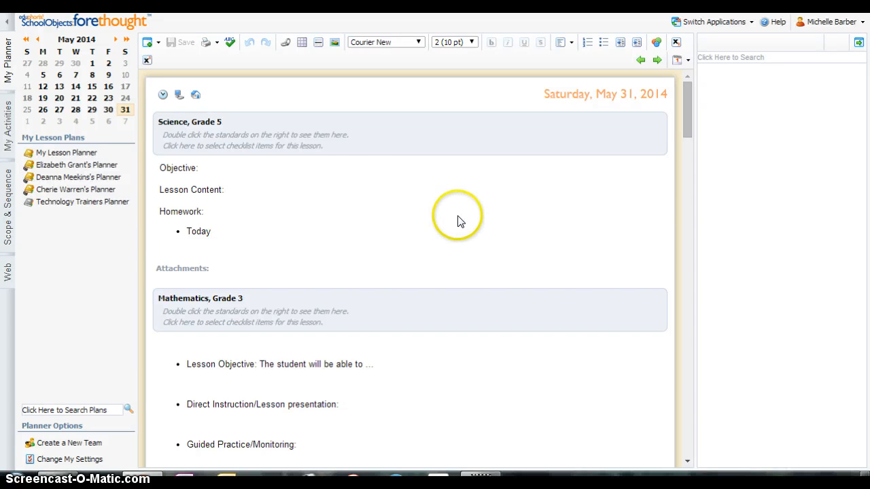
Go to the week of May 12, 2014 in the week view and start the Copy Wizard
left_click(43, 87)
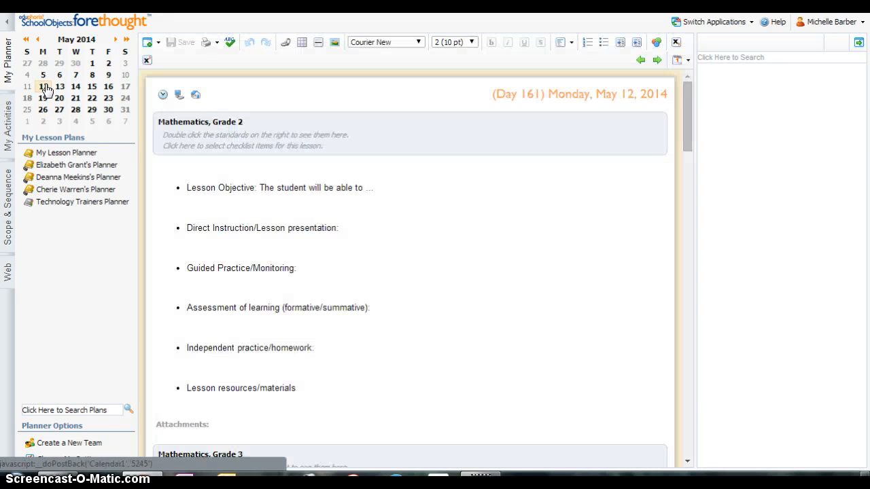
left_click(682, 60)
left_click(693, 76)
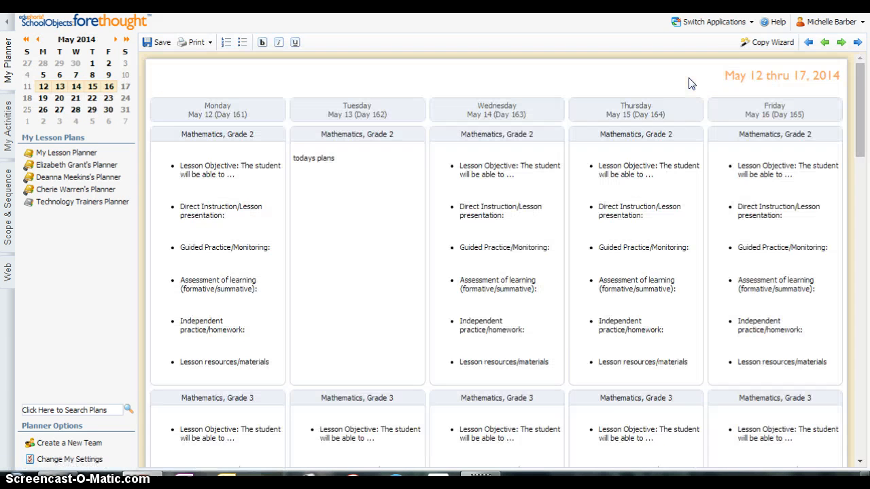
left_click(764, 42)
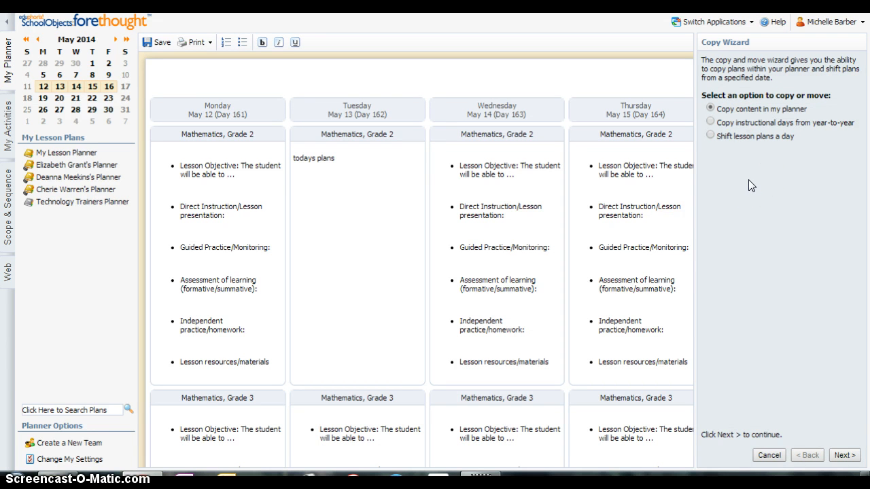
Choose to copy instructional days year-to-year, with 2012-13 as the source school year
left_click(710, 123)
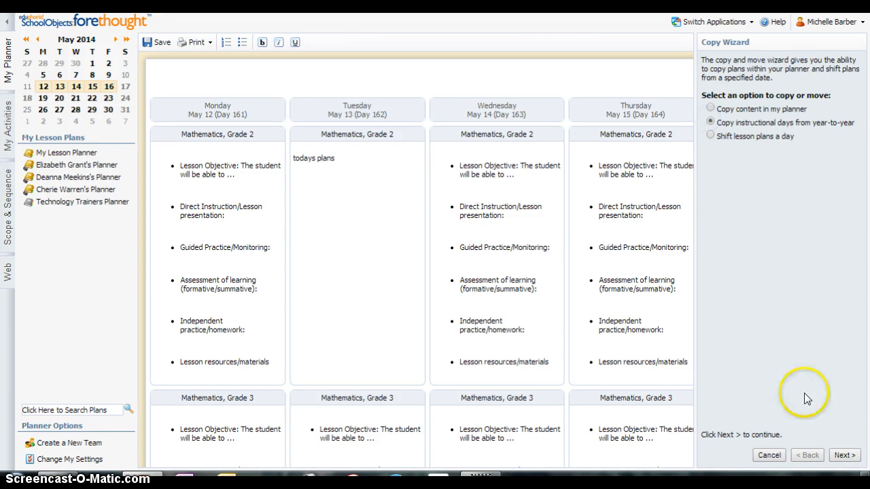
left_click(844, 455)
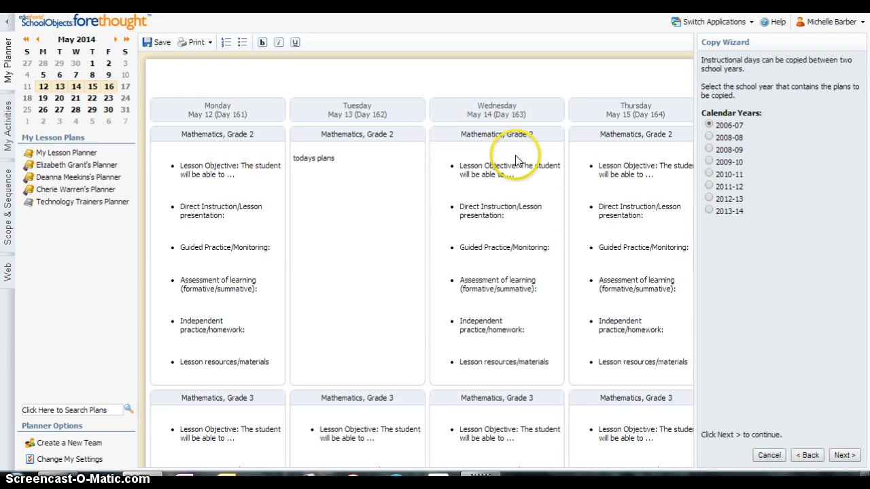
left_click(709, 198)
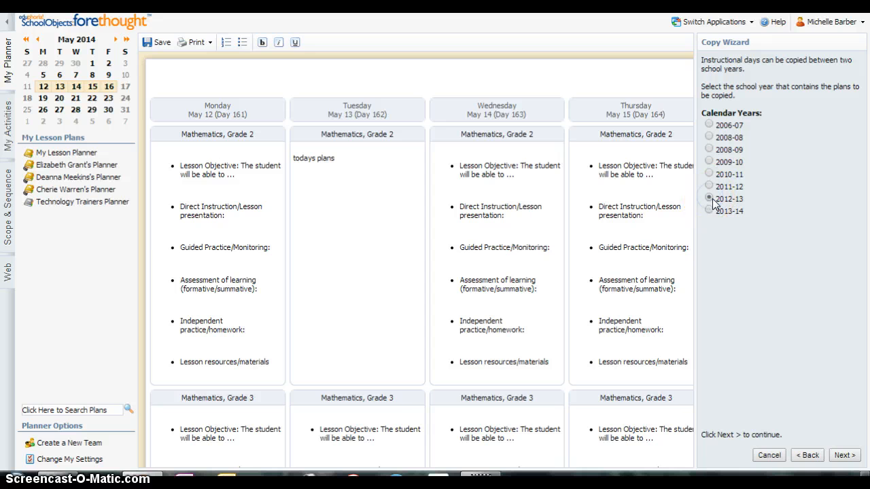
left_click(709, 198)
left_click(709, 199)
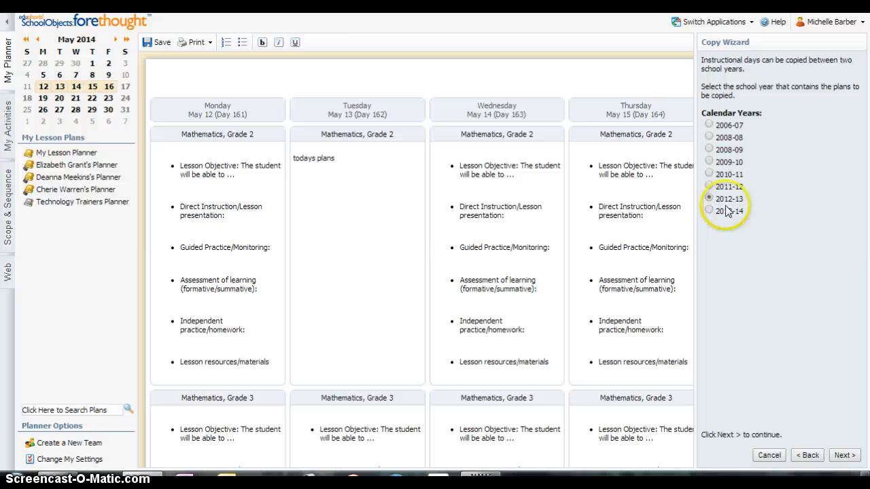
left_click(849, 456)
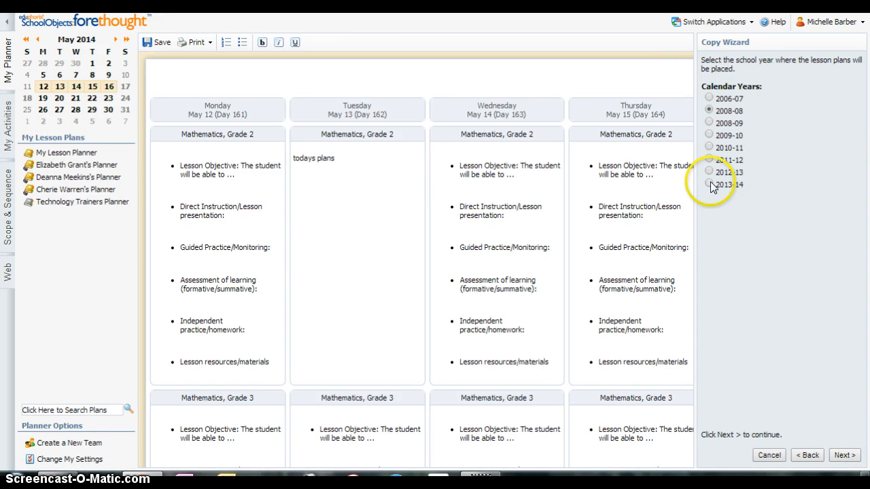
Pick 2013-14 as the destination school year, then cancel and close the Copy Wizard
left_click(709, 184)
left_click(844, 455)
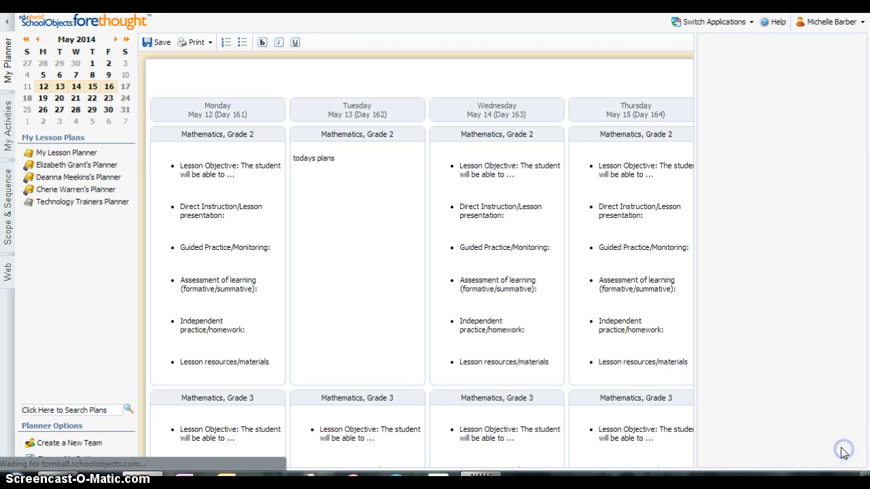
left_click(731, 99)
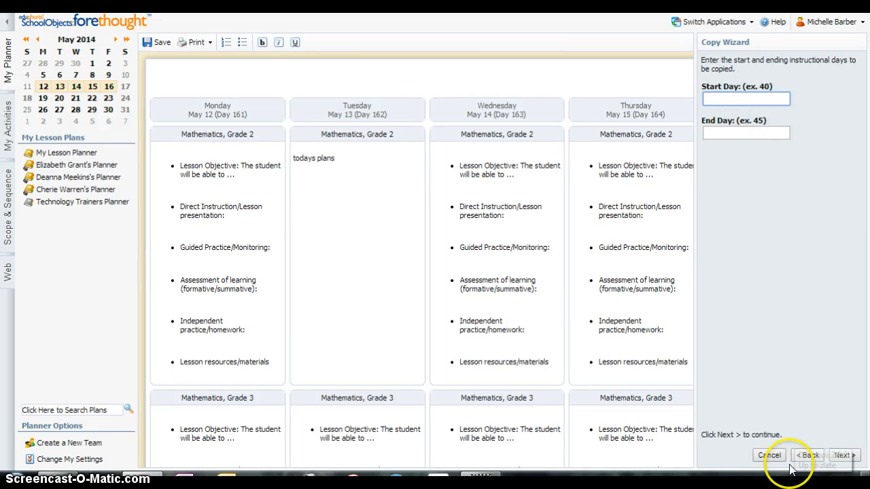
left_click(770, 456)
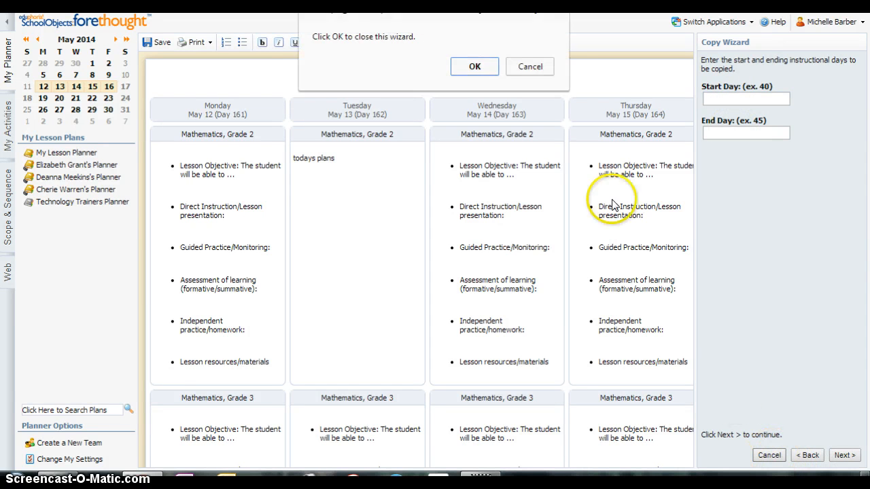
left_click(473, 68)
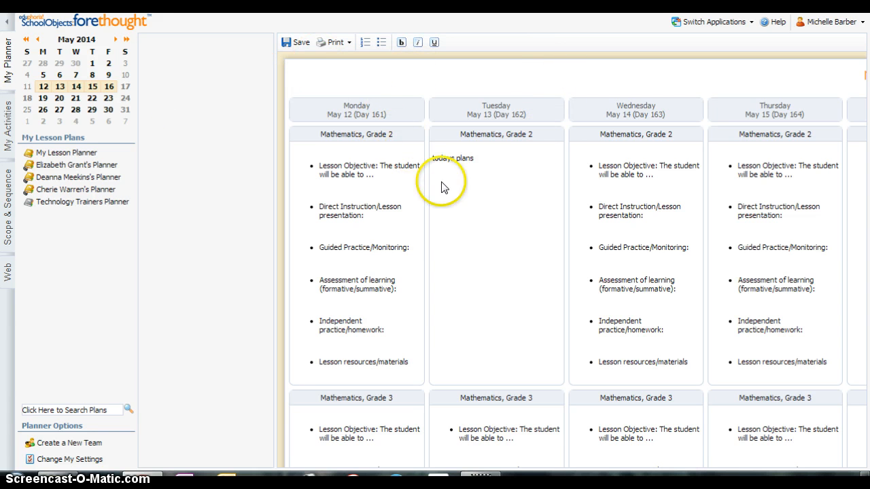
Open the week of May 5, 2014 and start the Copy Wizard to shift lesson plans a day
left_click(43, 75)
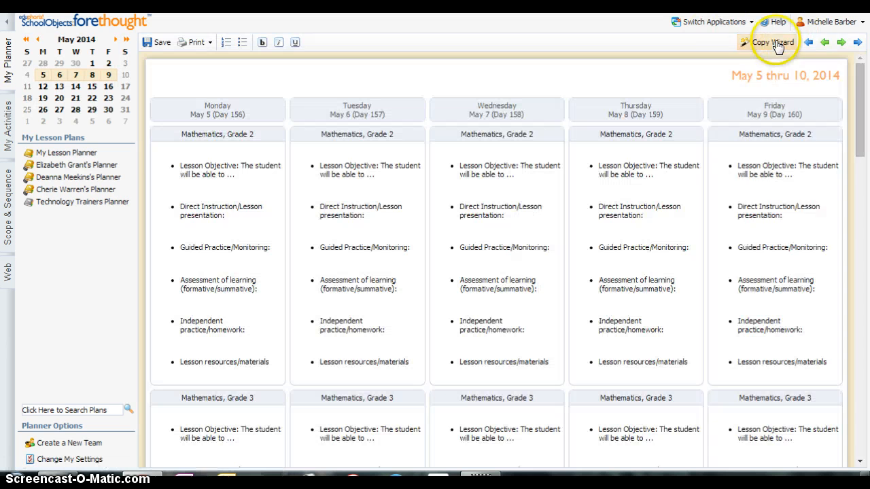
left_click(775, 42)
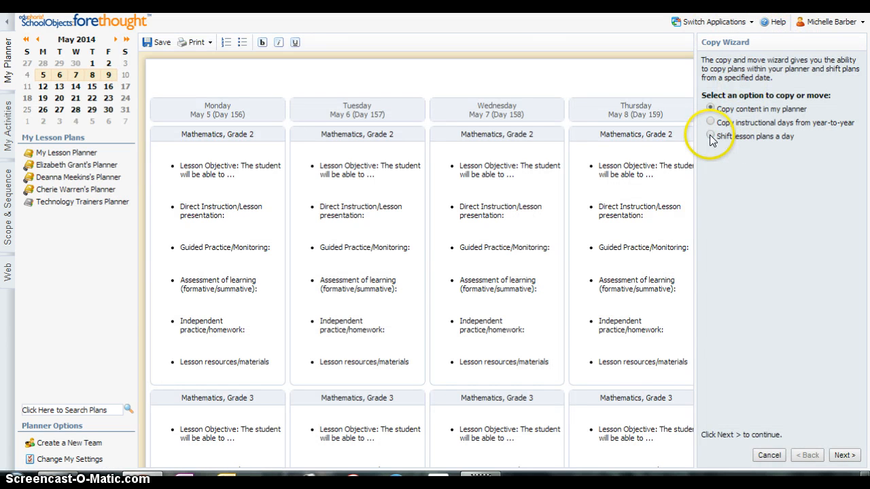
left_click(710, 137)
left_click(843, 454)
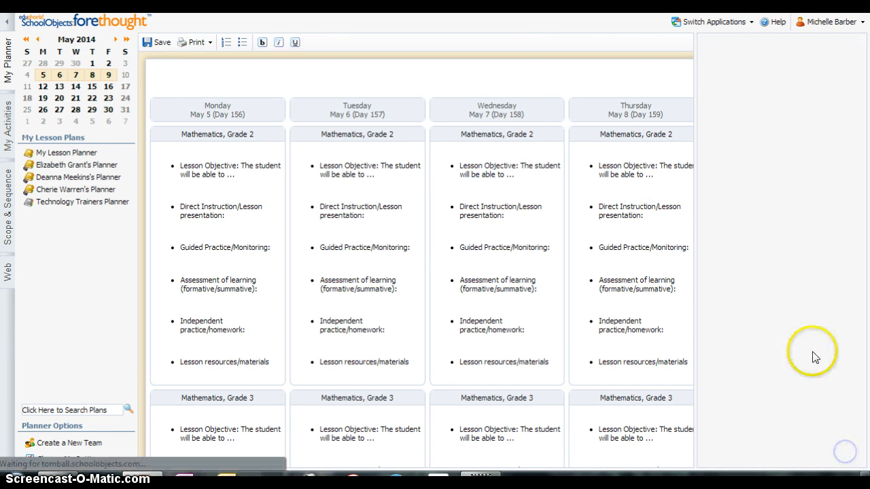